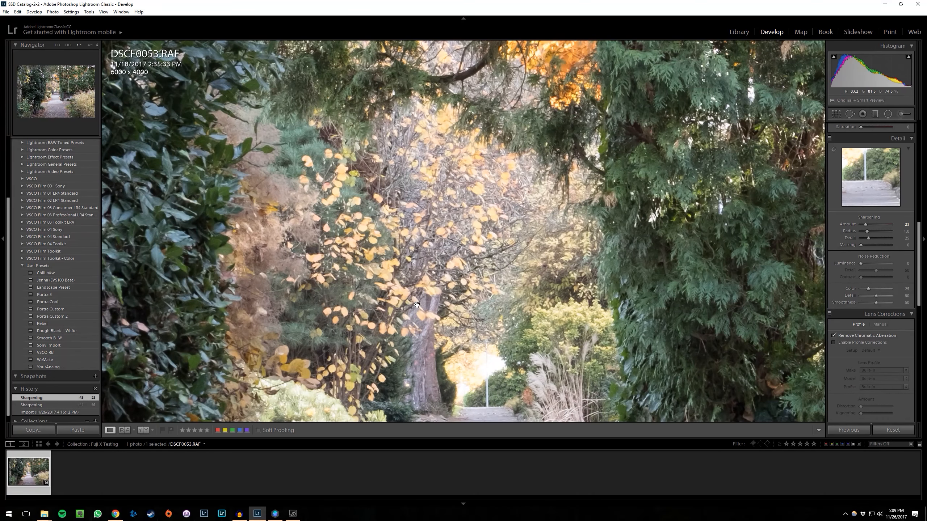
Step: Examine the detail in the trees, foliage and footpath of DSCF0053.RAF at 1:1
click(416, 308)
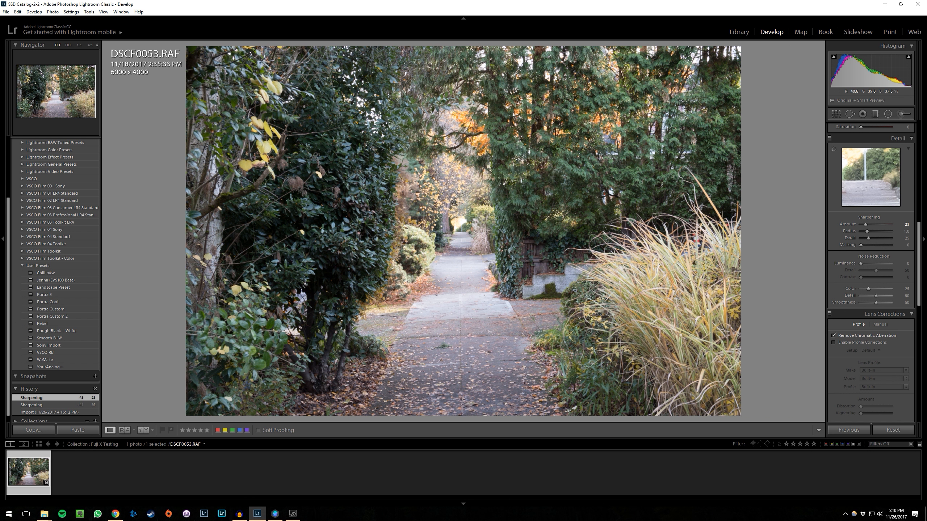
click(442, 211)
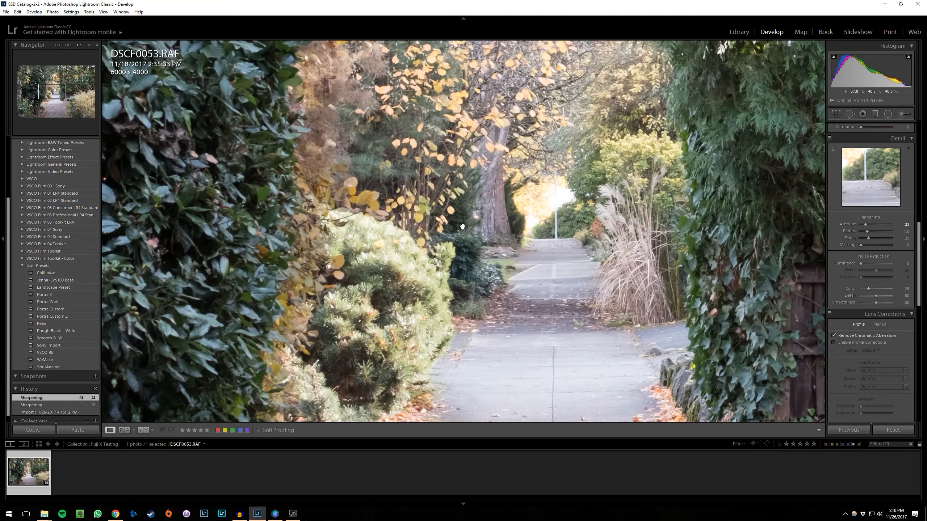
drag(530, 109, 456, 218)
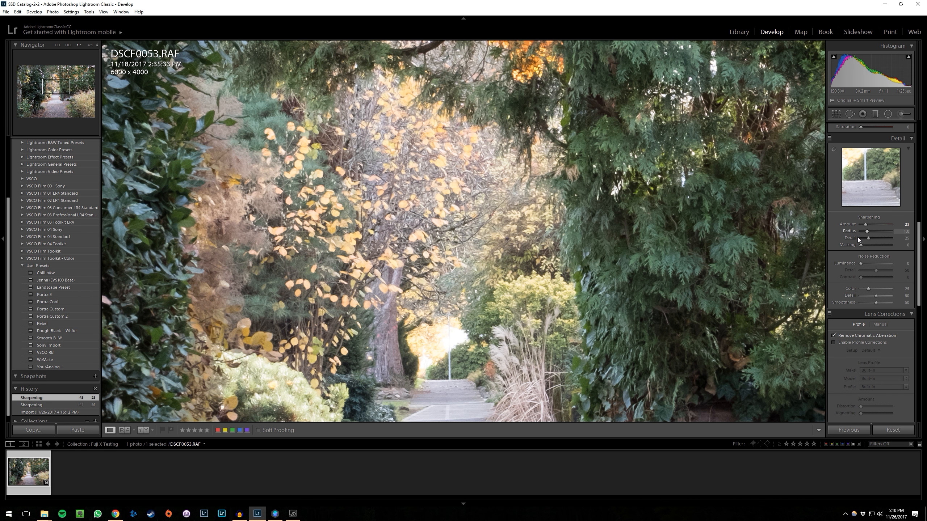
drag(468, 264, 511, 212)
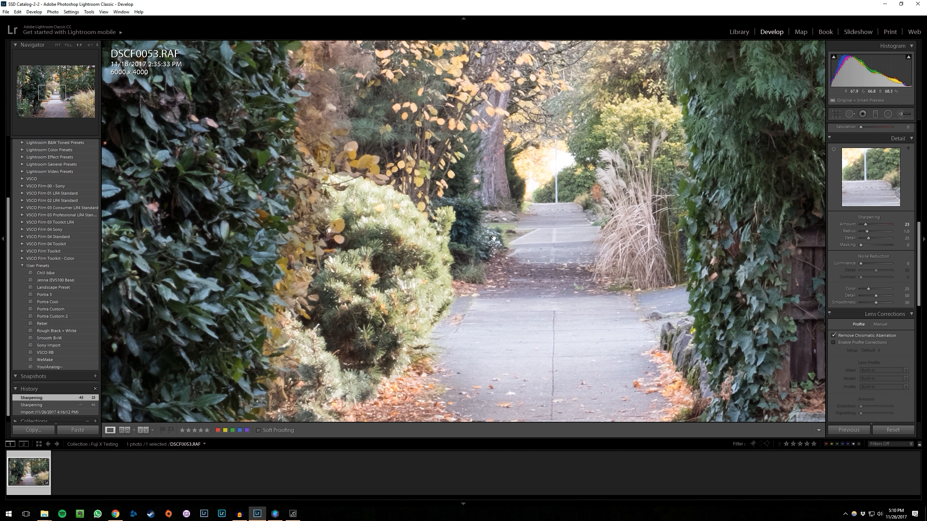
mouse_move(491, 146)
mouse_down()
mouse_move(481, 185)
mouse_move(417, 291)
mouse_up()
drag(406, 123, 402, 194)
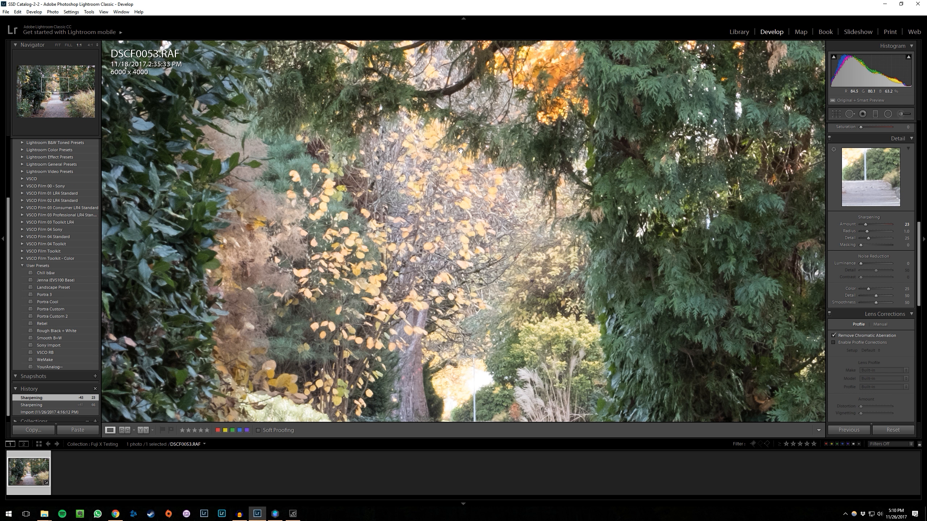
drag(435, 248, 460, 130)
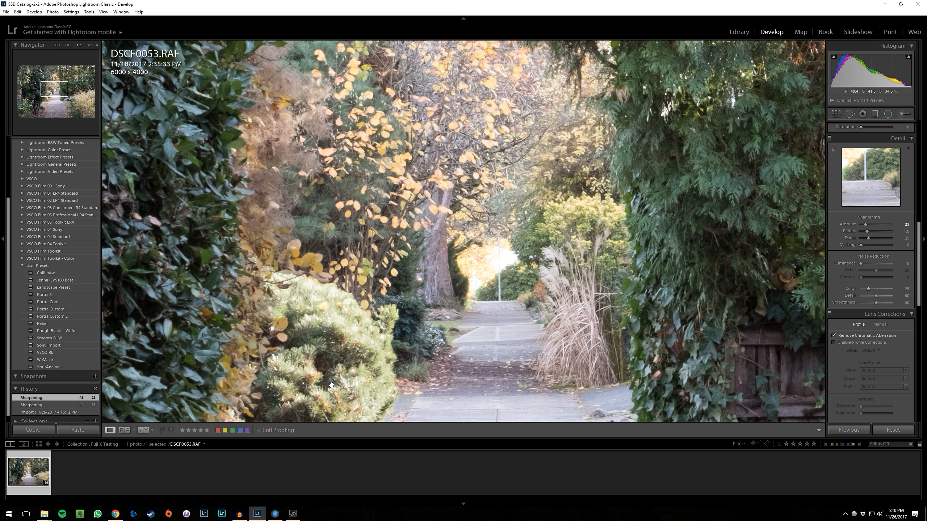
drag(383, 379, 394, 325)
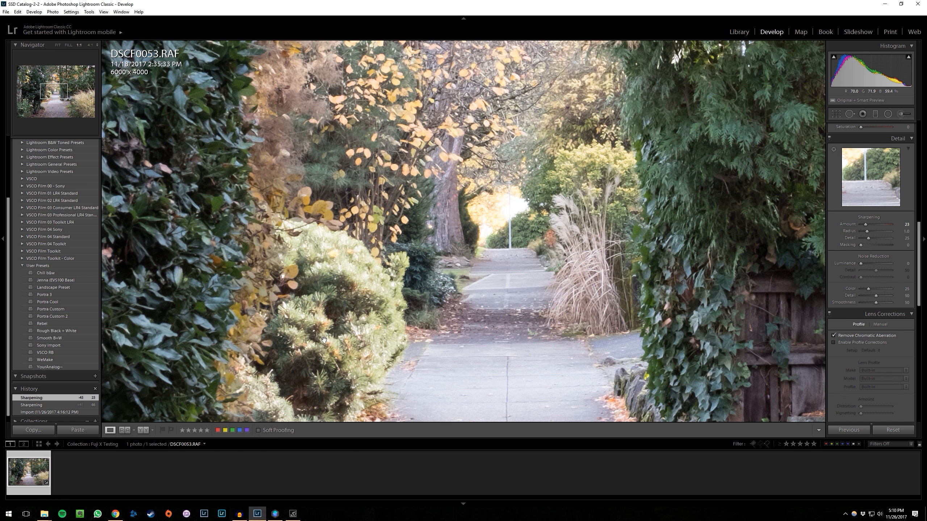
drag(304, 312, 344, 284)
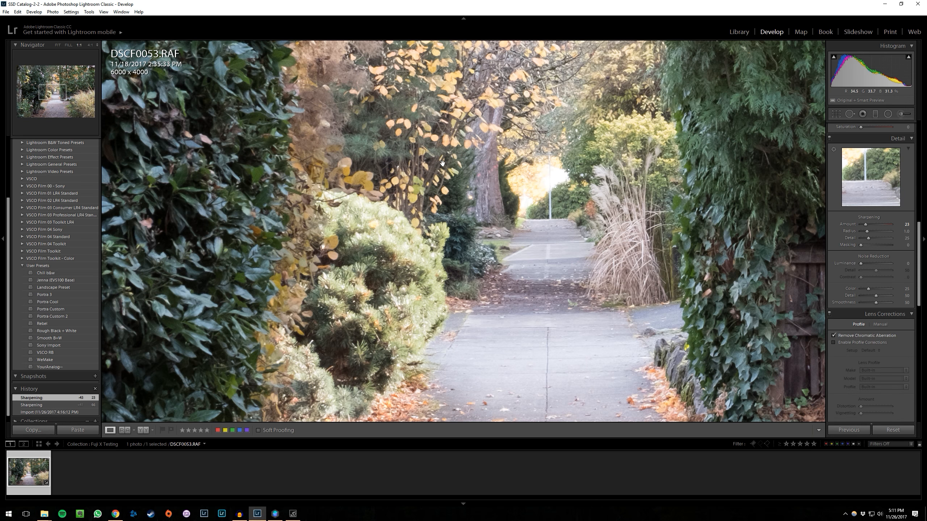
drag(443, 163, 388, 287)
drag(468, 161, 458, 220)
drag(403, 162, 406, 191)
drag(421, 228, 443, 192)
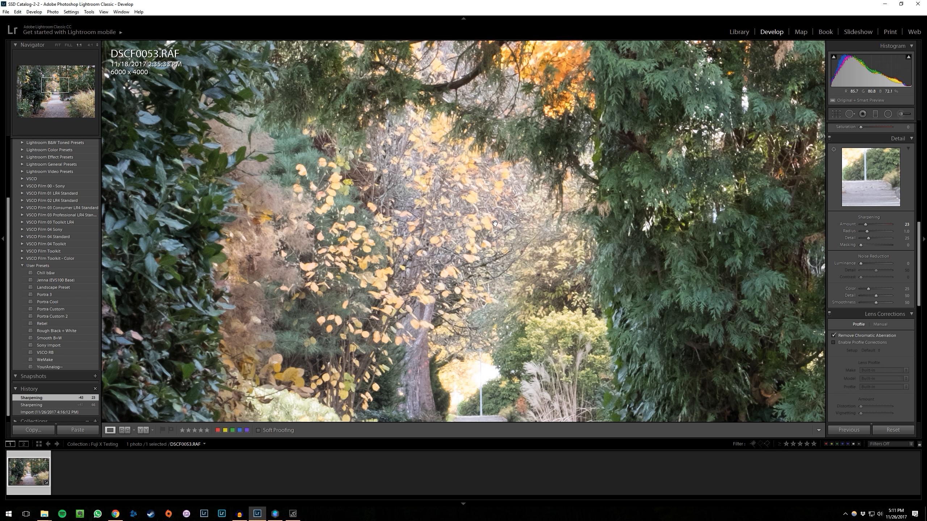
Step: Try a sharpening amount of 91 and inspect the foliage and path at 1:1
click(881, 224)
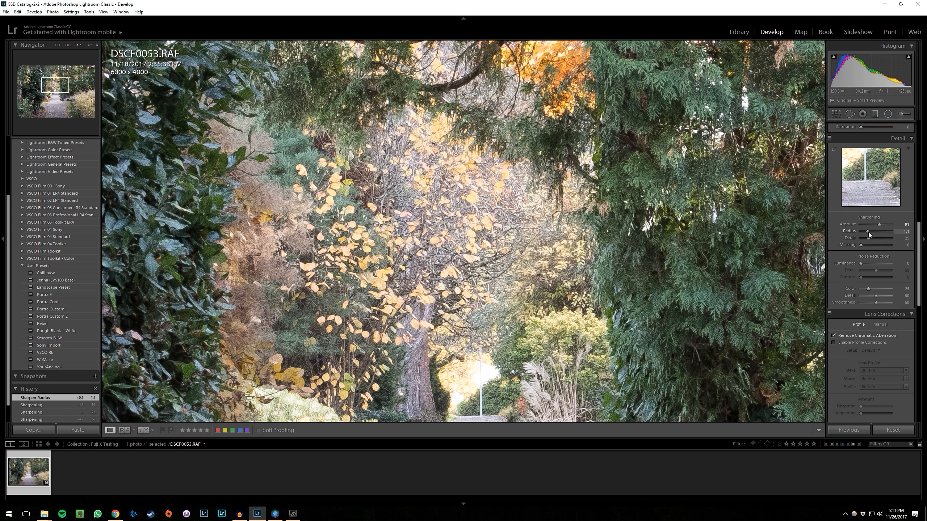
drag(495, 262, 503, 221)
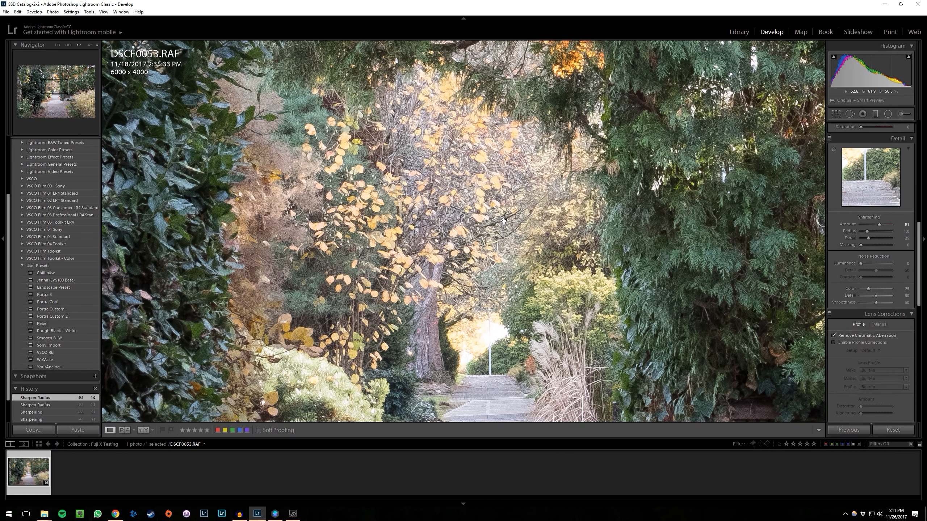
drag(477, 293, 547, 186)
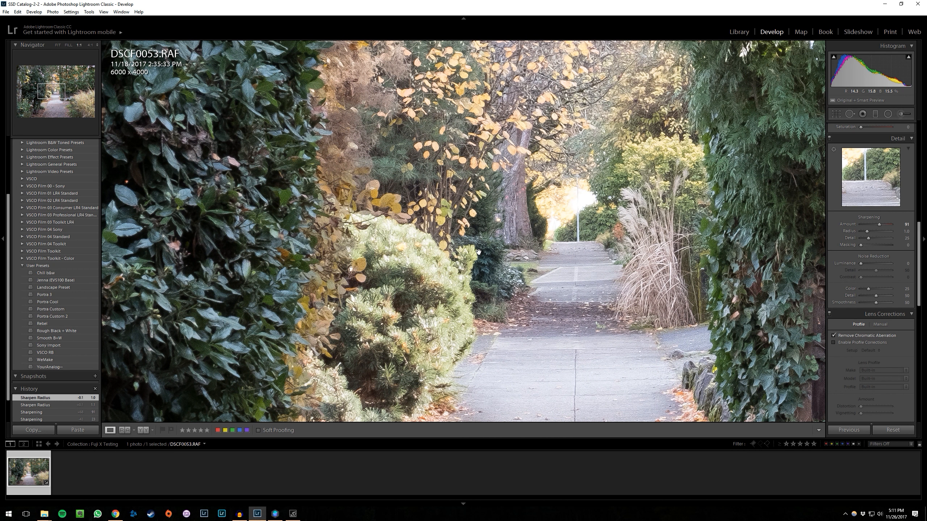
drag(547, 148, 518, 196)
click(517, 196)
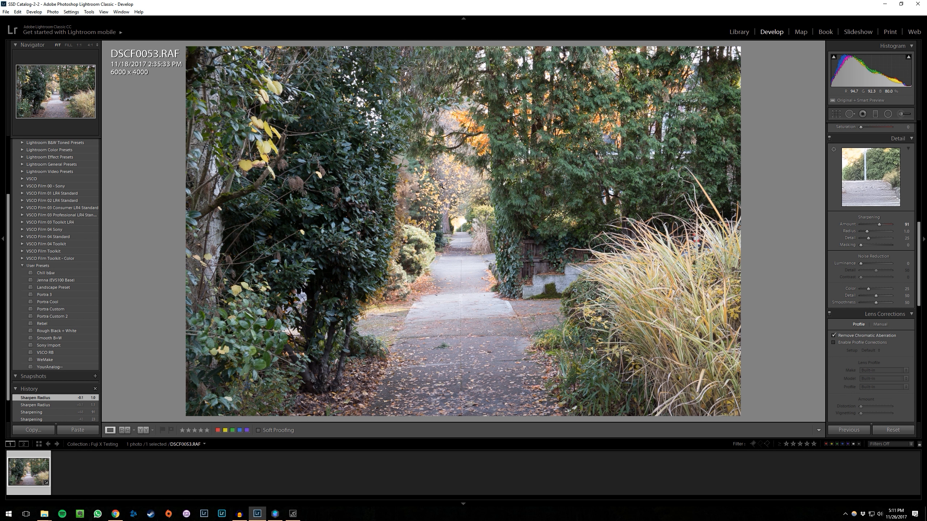
Step: Set the sharpening amount to 25 and check the trees at 1:1
click(447, 185)
drag(493, 189, 485, 196)
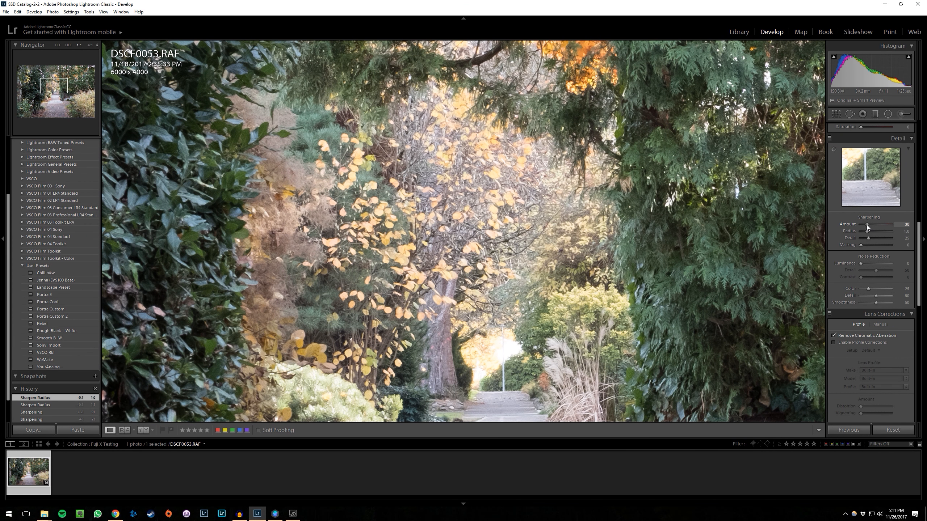
drag(866, 225, 866, 224)
drag(529, 195, 496, 177)
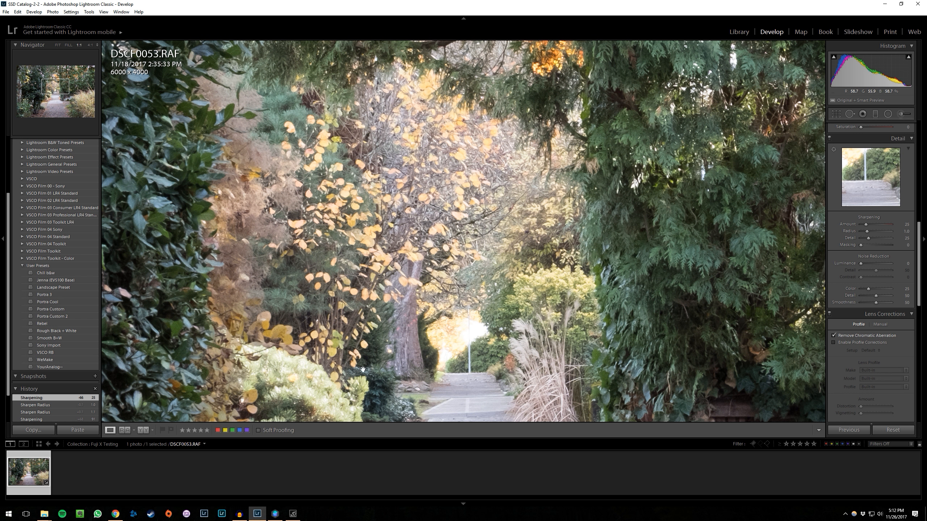
Step: Switch to Luminar, turn off the split before/after comparison, and examine the photo's foliage and path at 300%
click(275, 513)
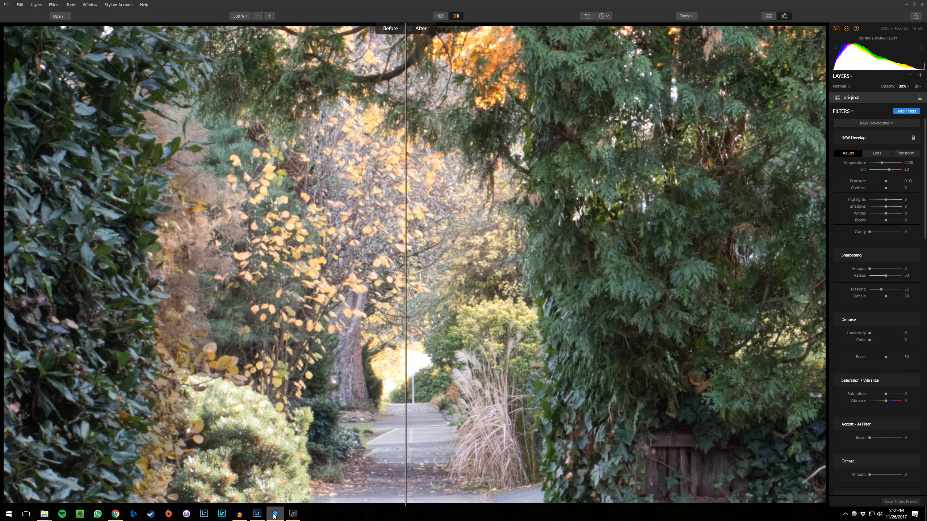
click(455, 17)
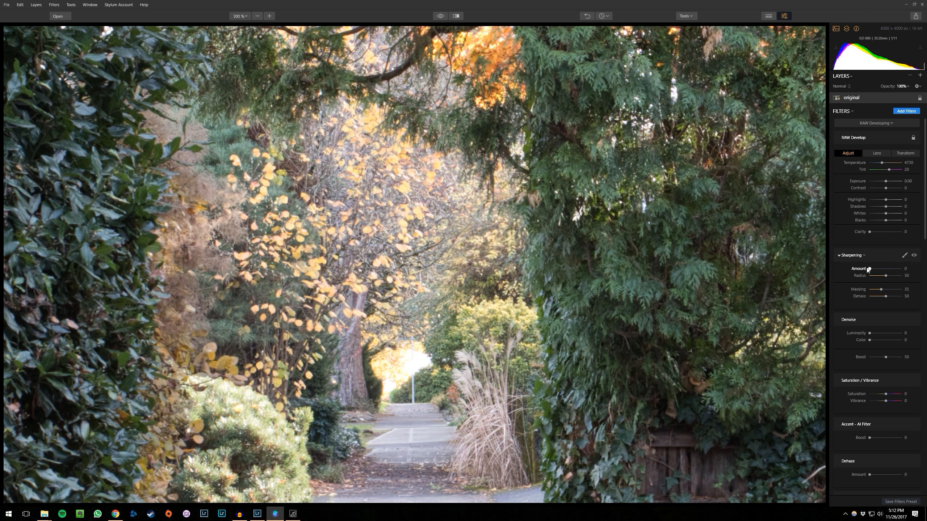
drag(346, 233, 421, 154)
drag(390, 294, 432, 231)
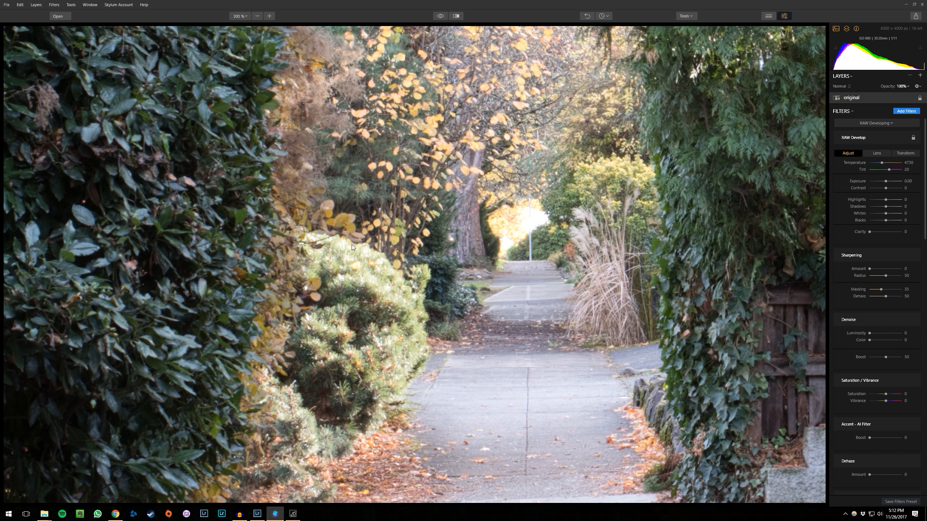
drag(514, 143, 476, 228)
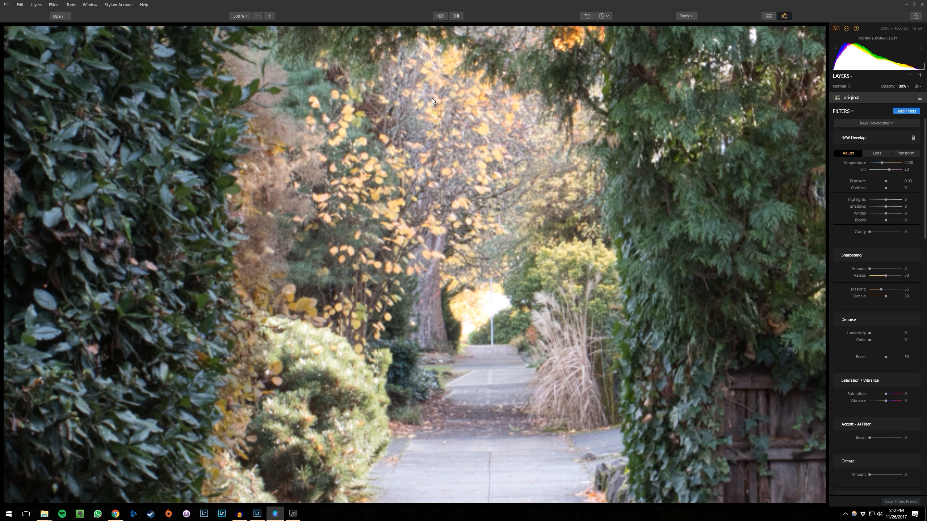
Step: Switch to Lightroom, hide the filmstrip, and inspect the same shrubs, path and trees at 1:1
click(257, 514)
drag(295, 397, 302, 343)
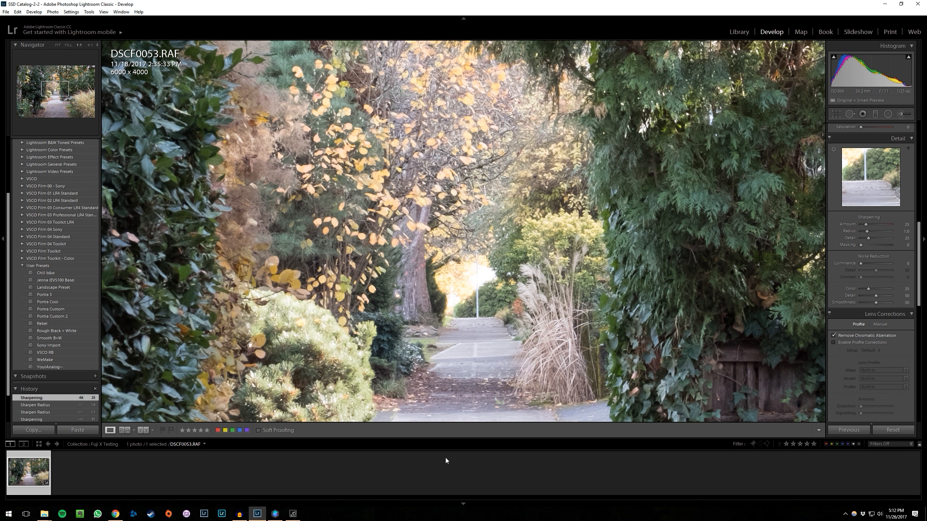
click(463, 506)
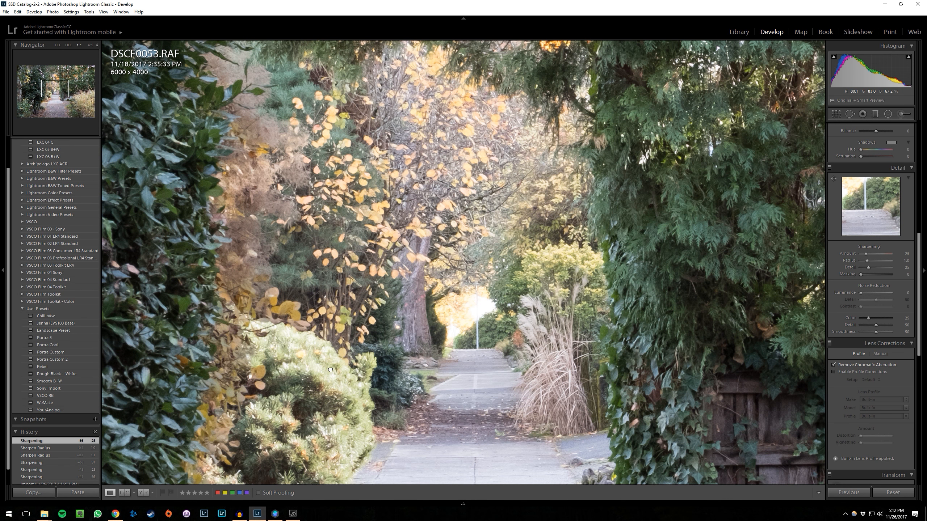
drag(332, 370, 343, 333)
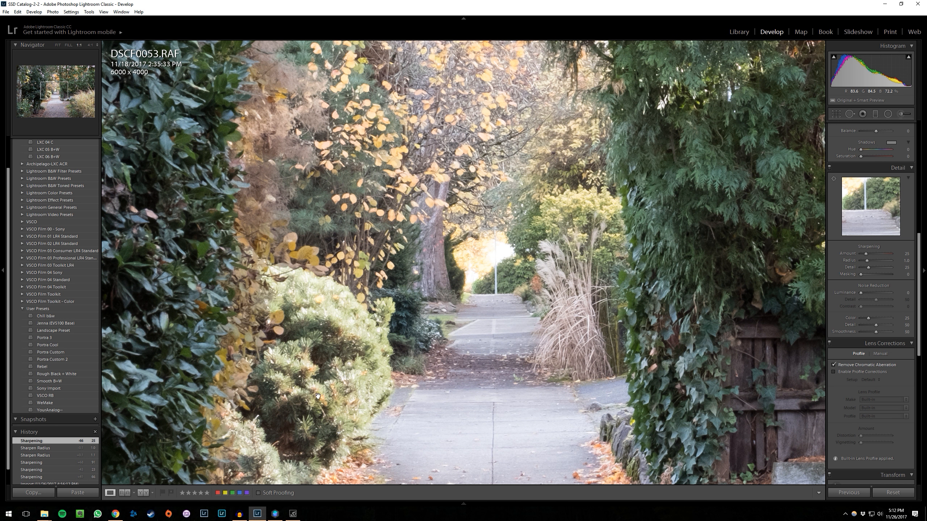
drag(521, 176, 495, 310)
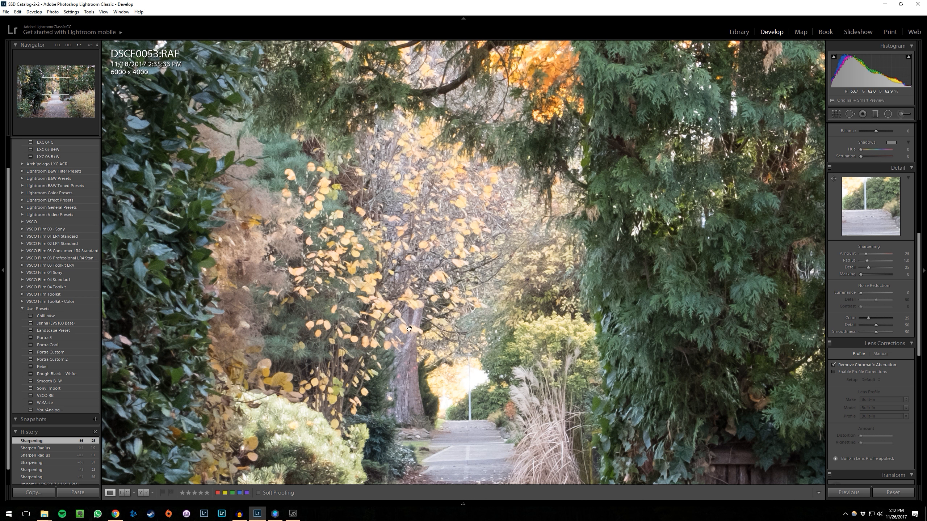
Step: Switch to Luminar and set the Sharpening filter's amount to 50
click(274, 515)
drag(365, 389, 384, 341)
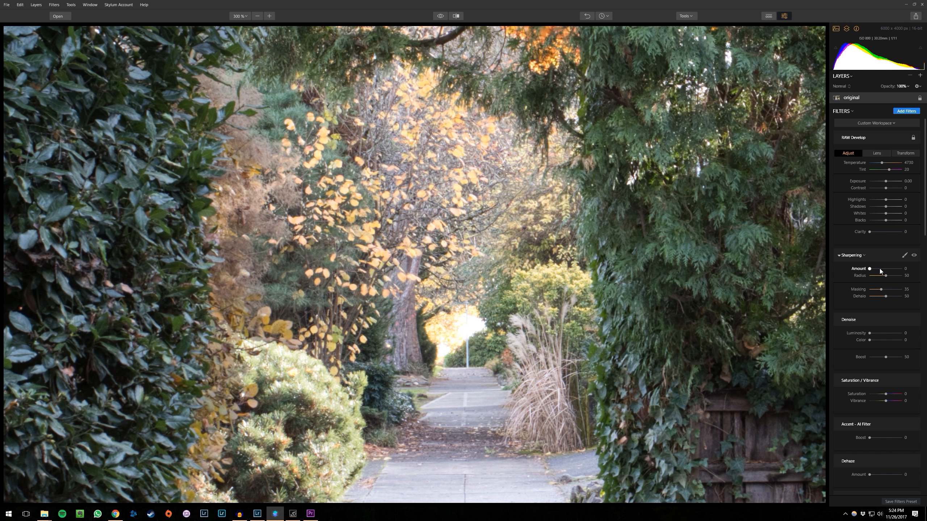
click(906, 268)
text(50)
key(Return)
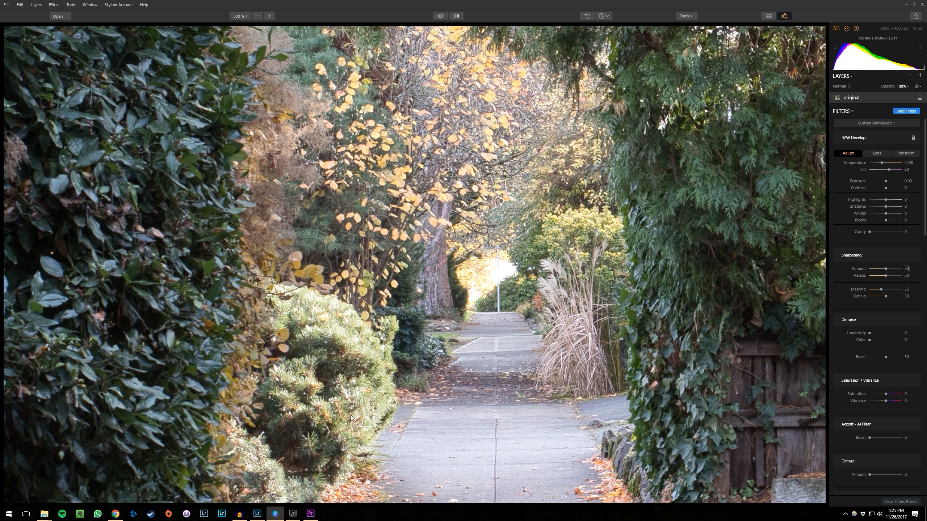
Step: Compare the shrubs and trees in Lightroom with the sharpened version in Luminar
click(257, 513)
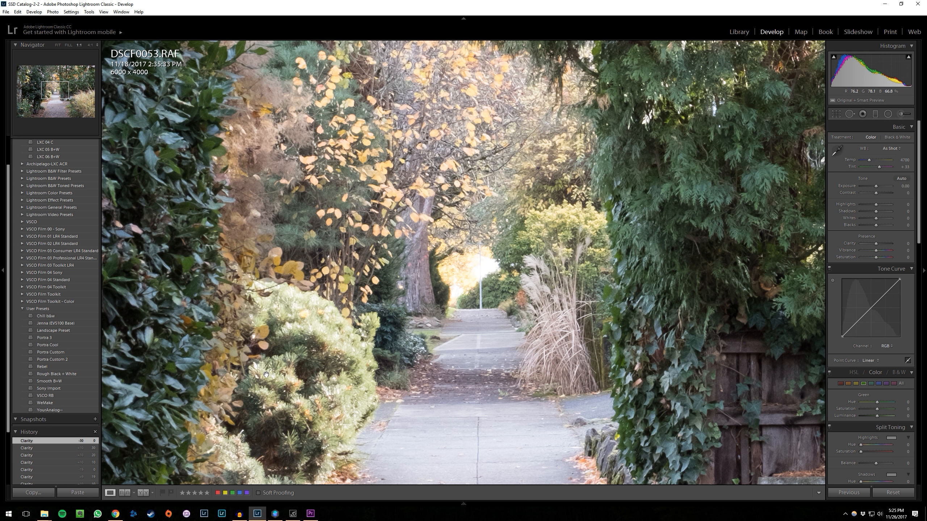
click(280, 514)
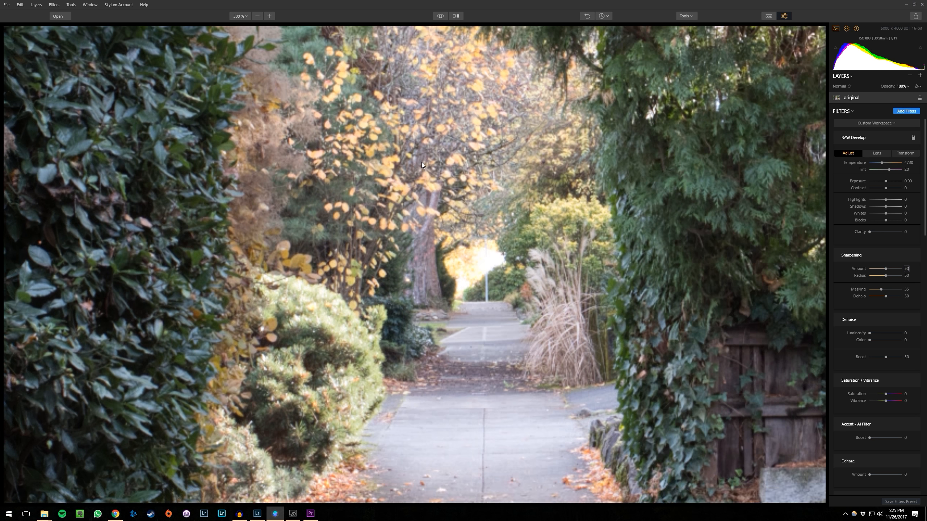
drag(421, 162, 395, 187)
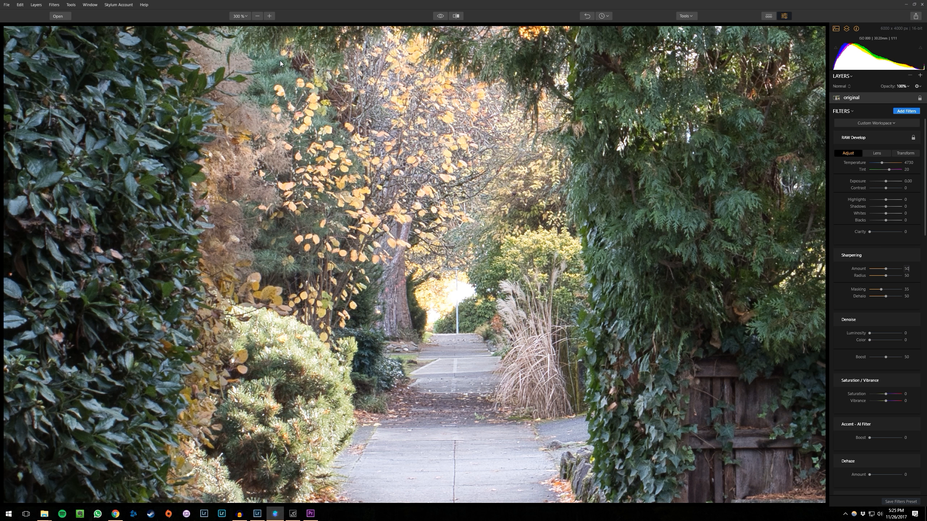
Step: View the sharpened photo at 100% and return the zoom to 300%
click(246, 16)
click(247, 42)
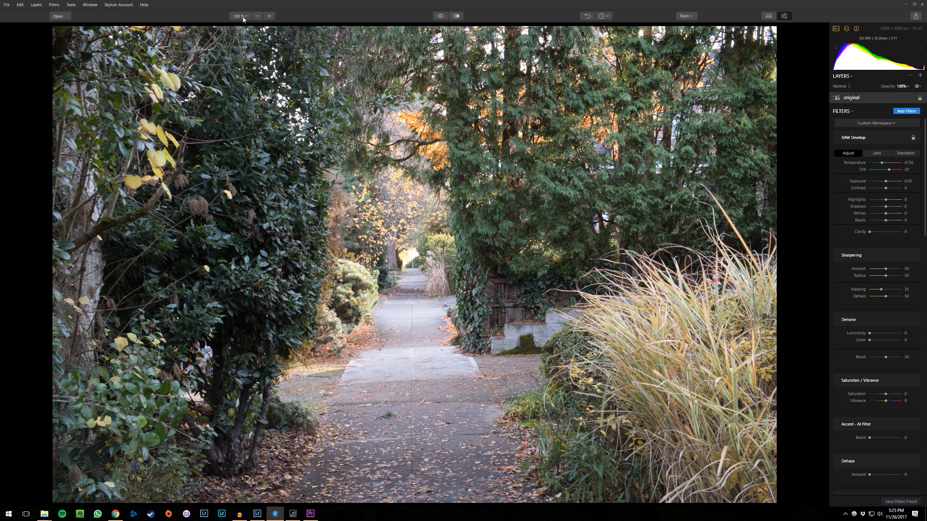
click(242, 16)
click(247, 60)
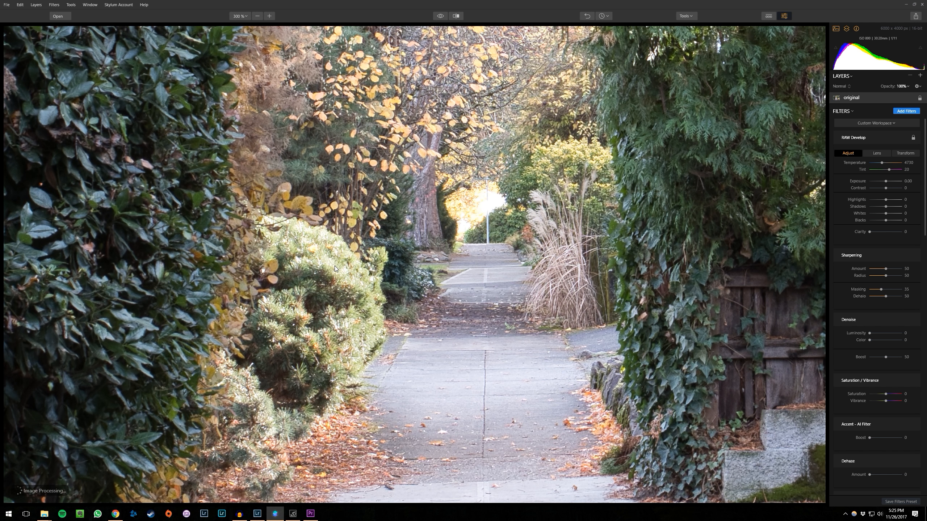
Step: Check the path, fence and stone steps in Lightroom, and switch back to Luminar
click(257, 514)
drag(58, 92, 56, 93)
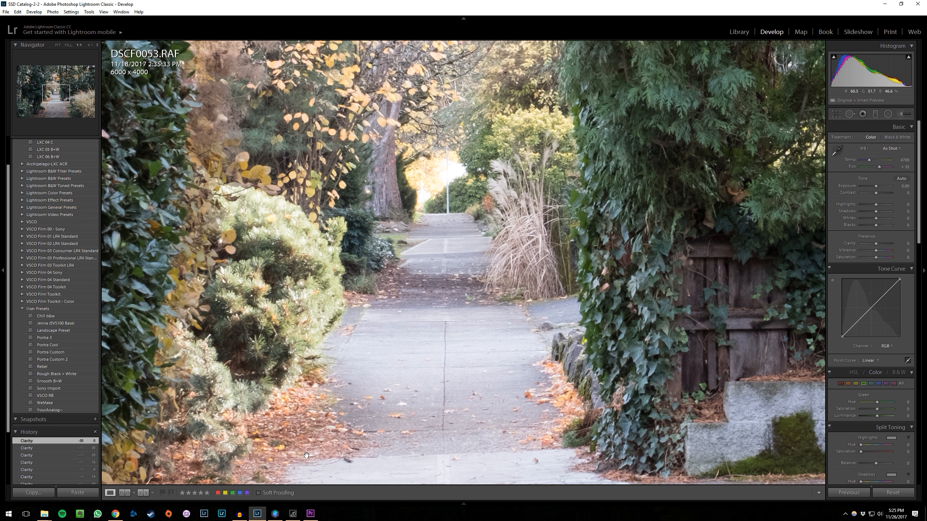
click(276, 513)
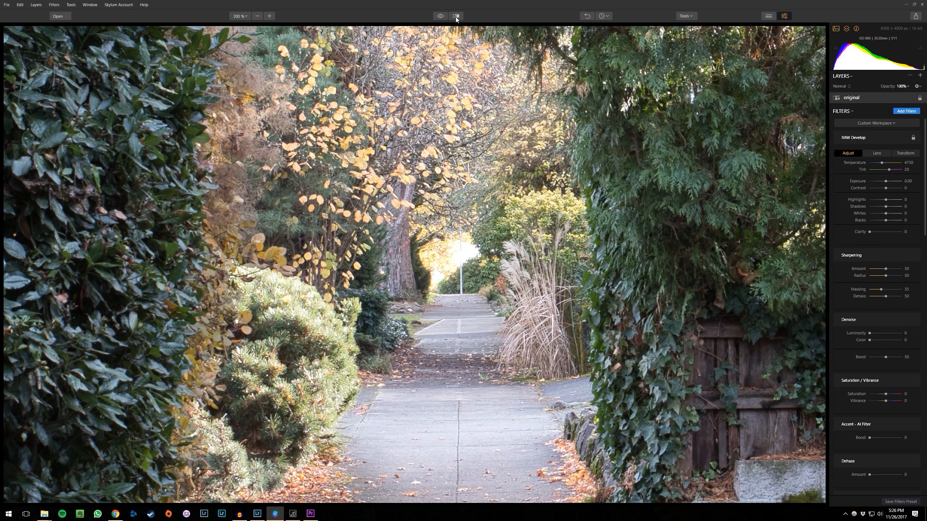
Step: Toggle between the original and sharpened photo several times, and show the split before/after comparison
click(442, 18)
click(442, 17)
click(442, 17)
click(442, 17)
click(443, 18)
click(442, 17)
click(442, 17)
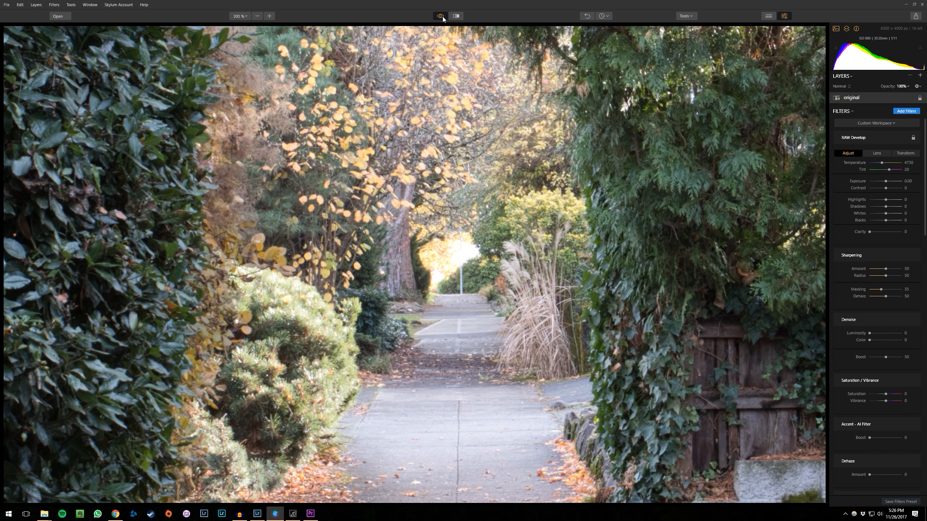
click(442, 18)
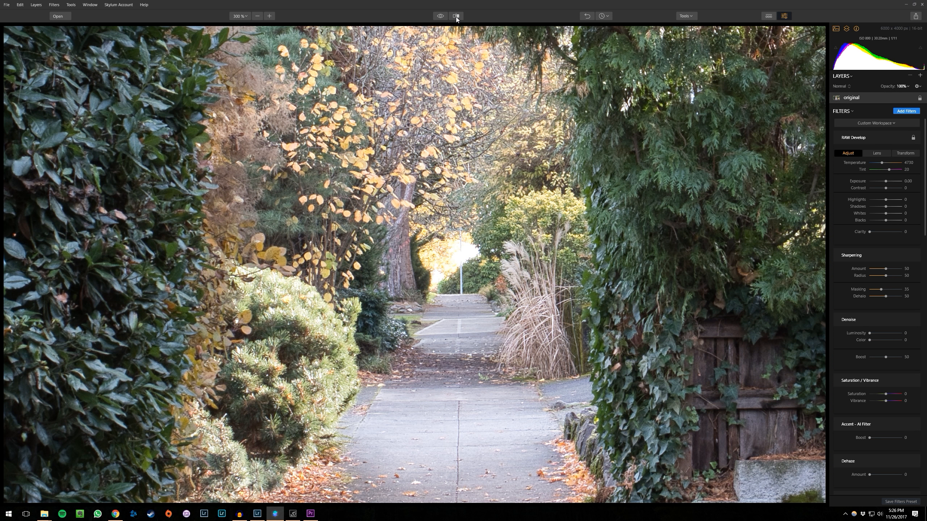
click(456, 16)
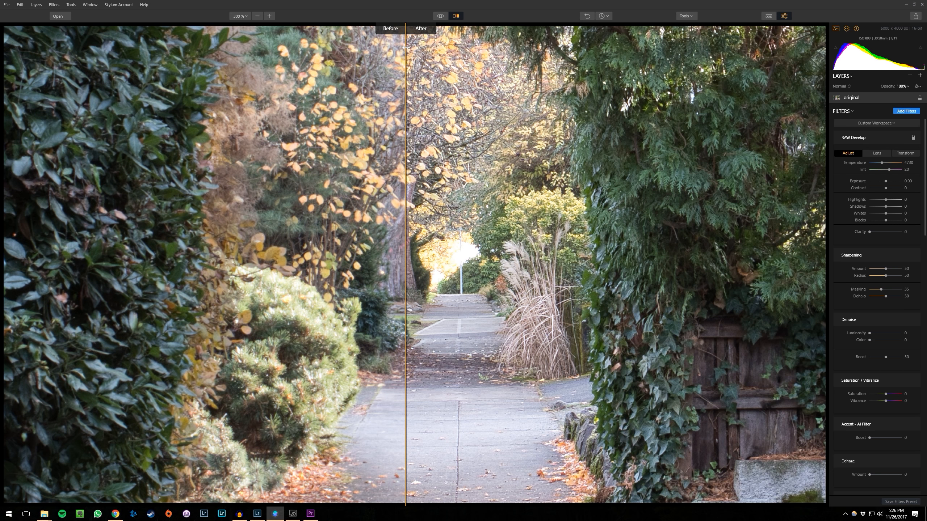
Step: Compare the original and sharpened yellow-leaved tree and path by sweeping the before/after divider across them and toggling the split view
drag(463, 56, 450, 105)
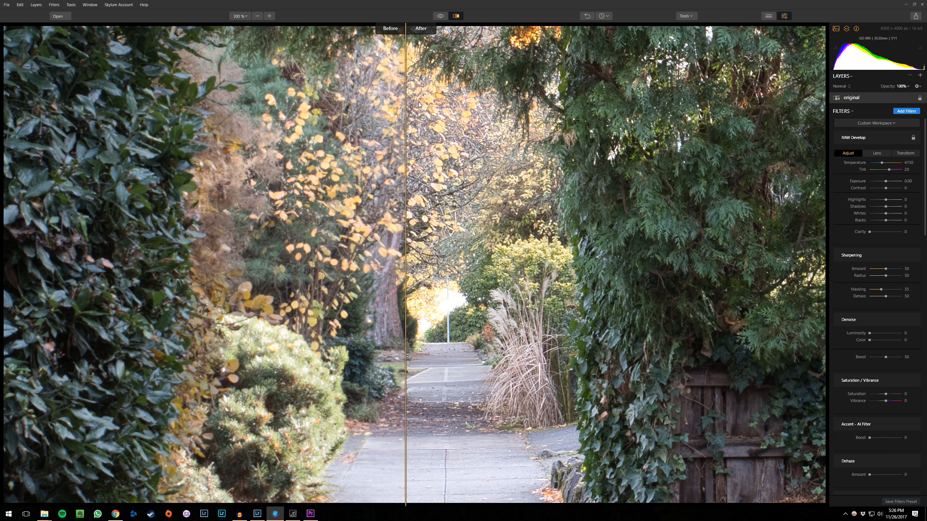
mouse_move(405, 105)
mouse_down()
mouse_move(513, 107)
mouse_move(303, 110)
mouse_move(432, 109)
mouse_move(389, 110)
mouse_up()
click(454, 17)
click(454, 17)
drag(395, 109, 434, 133)
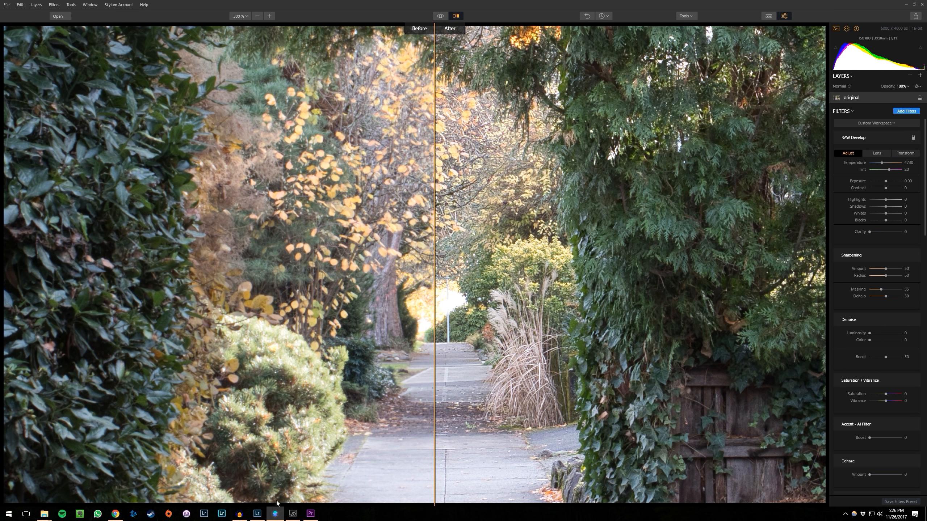
Step: Switch to Lightroom and raise the photo's sharpening to Amount 29 and Detail 51
click(257, 514)
drag(396, 133, 424, 190)
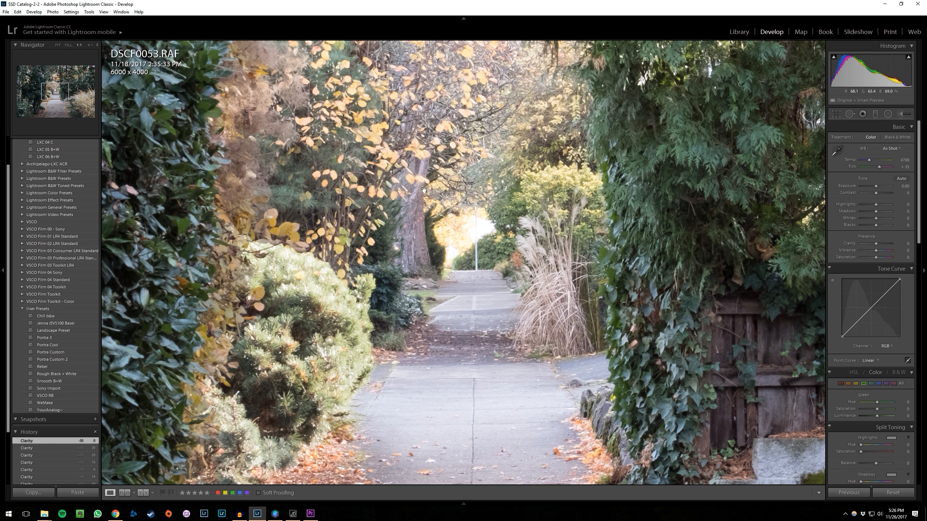
scroll(860, 345, down, 6)
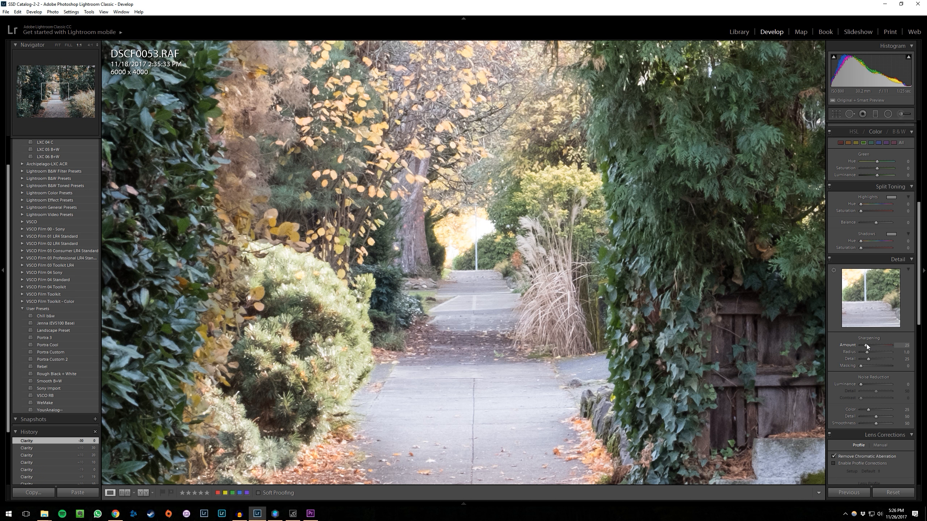
scroll(863, 286, up, 2)
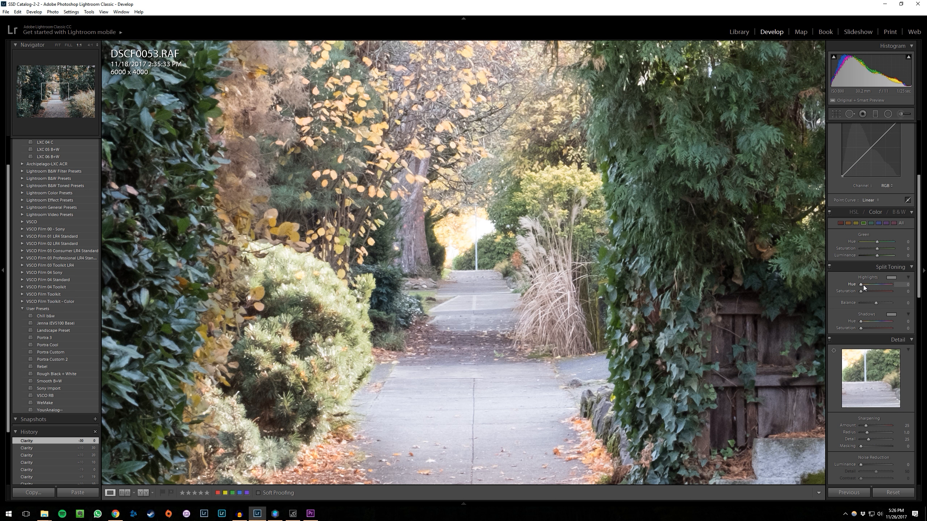
scroll(840, 262, up, 4)
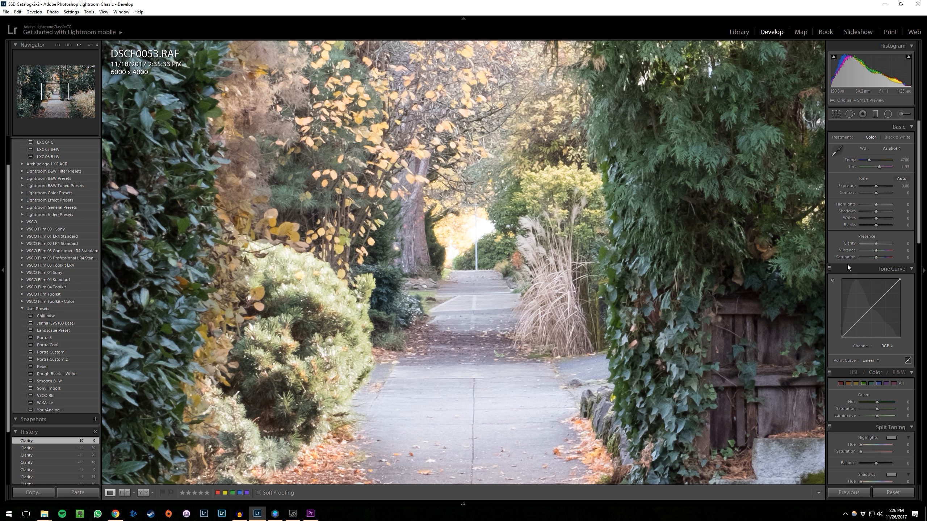
scroll(852, 260, down, 8)
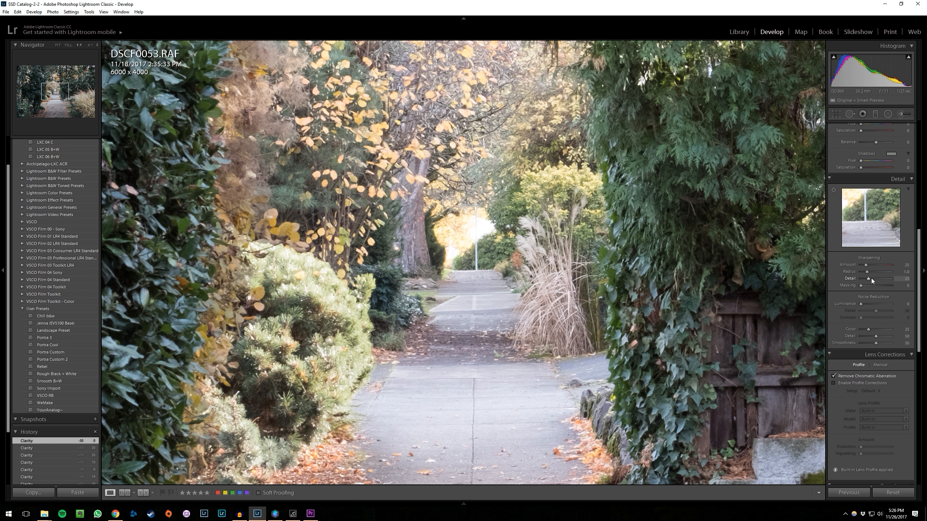
drag(872, 278, 876, 280)
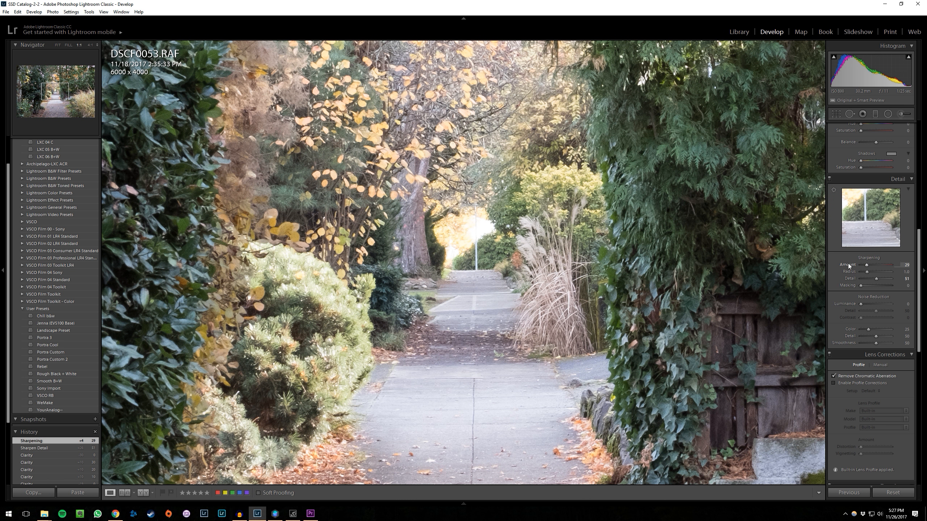
Step: Examine the trees, shrubs and path up close in the sharpened Lightroom photo, and fit the whole photo in view
drag(485, 176, 468, 195)
drag(436, 160, 461, 212)
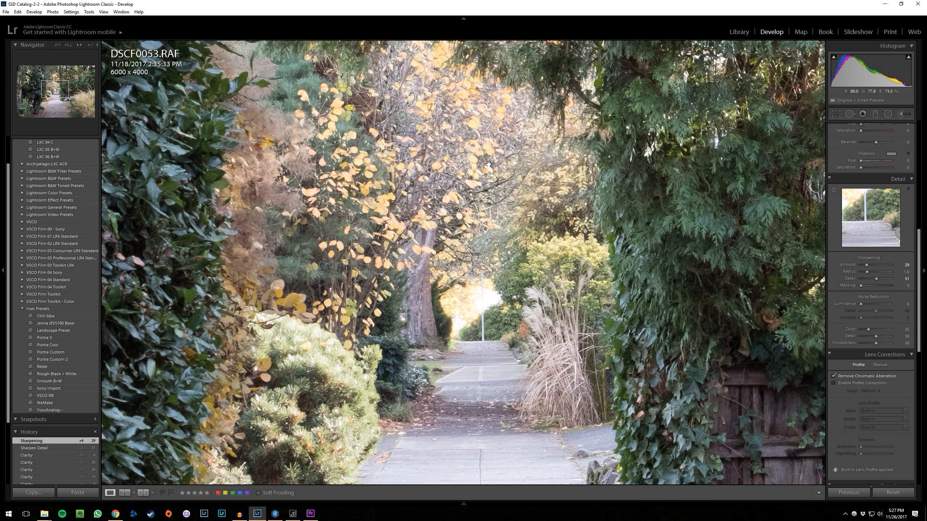
drag(417, 78, 393, 133)
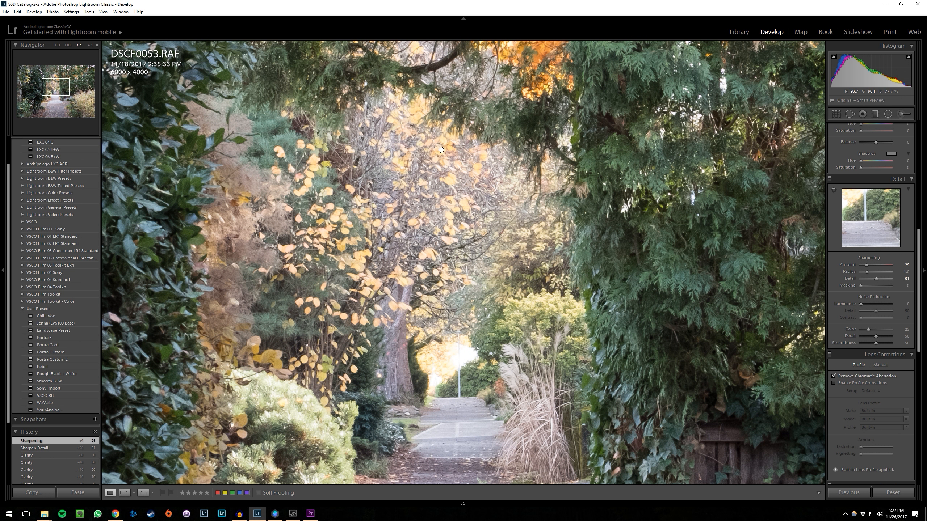
click(426, 168)
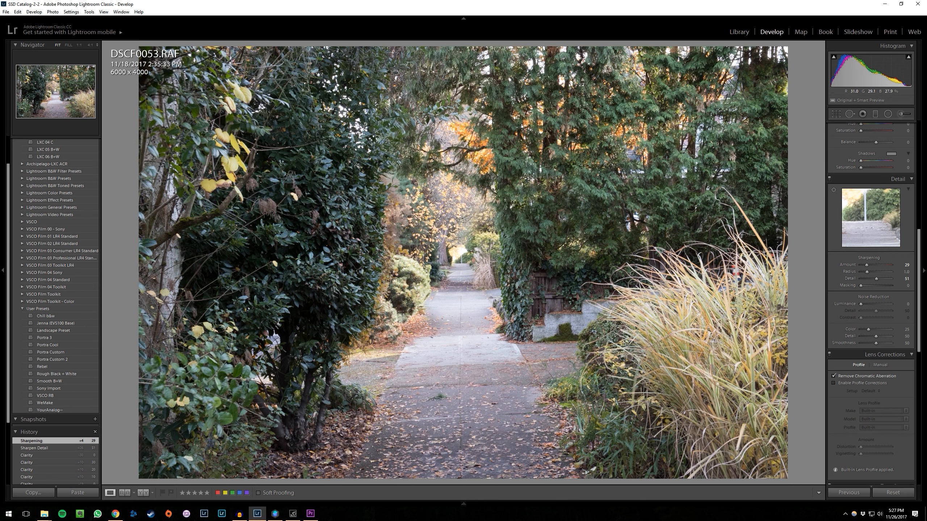
Step: Switch to Luminar, turn off the split before/after comparison and set the sharpening amount to 40
click(277, 515)
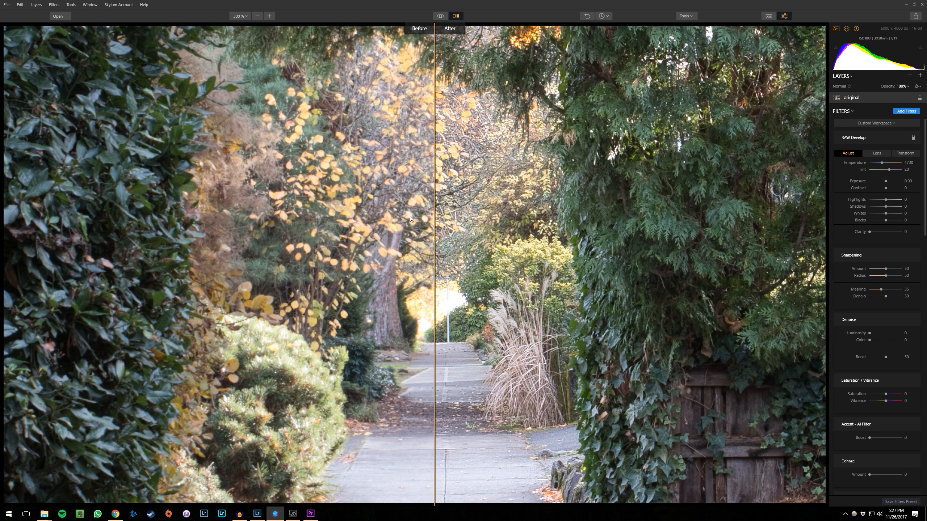
click(456, 16)
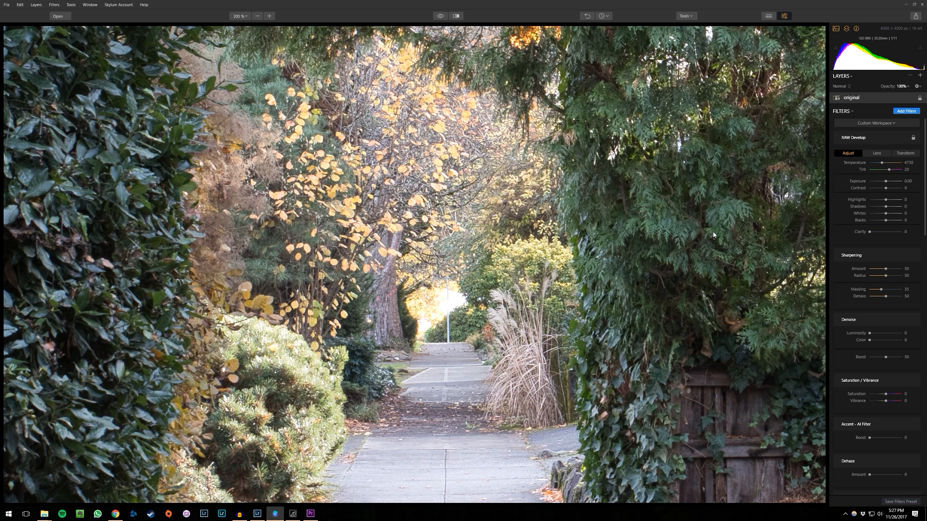
drag(885, 270, 883, 271)
click(907, 269)
text(100)
key(Return)
Step: Inspect the foliage in Luminar, set the zoom to 100%, and compare the photo with the Lightroom version before returning to Luminar
drag(453, 151, 442, 186)
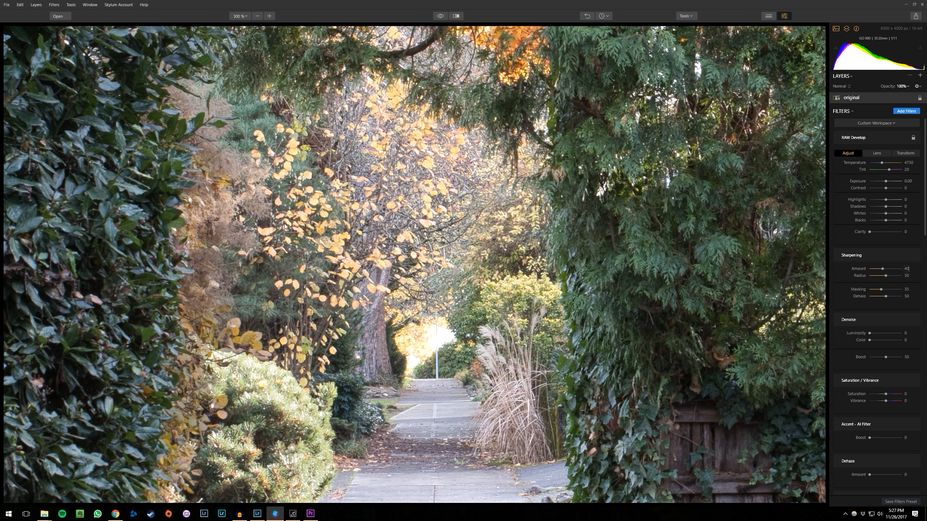
click(241, 16)
click(242, 46)
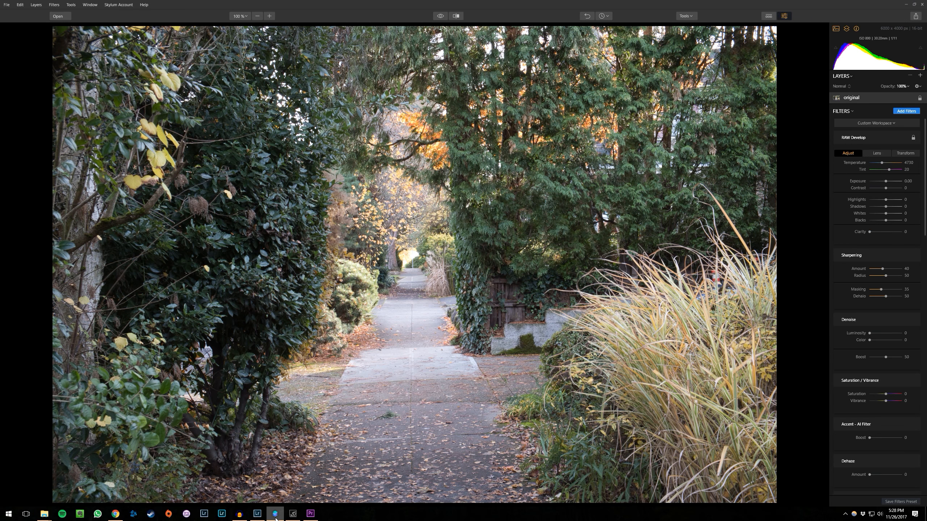
mouse_move(275, 517)
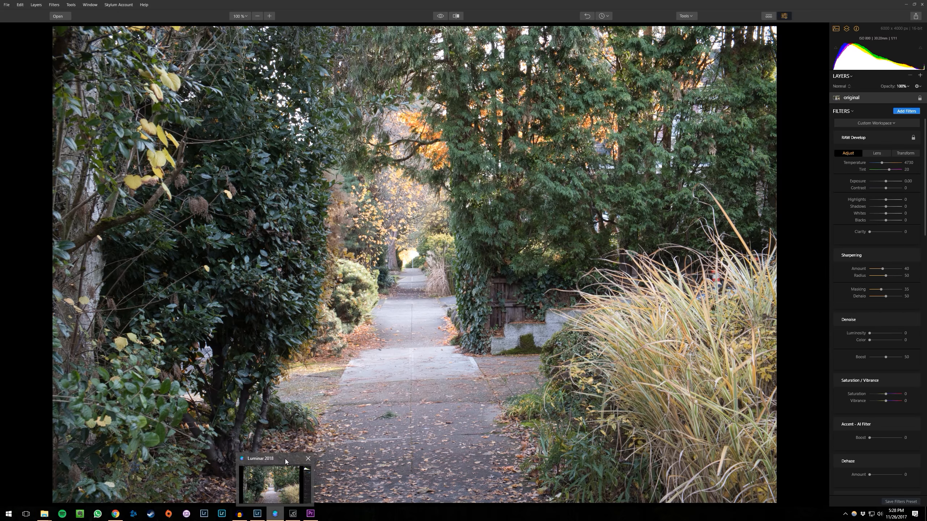
click(261, 514)
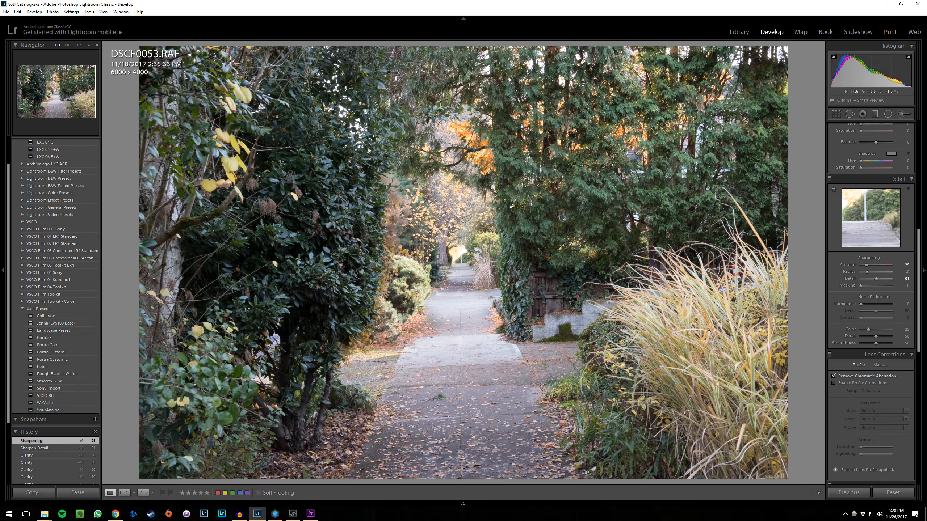
click(272, 518)
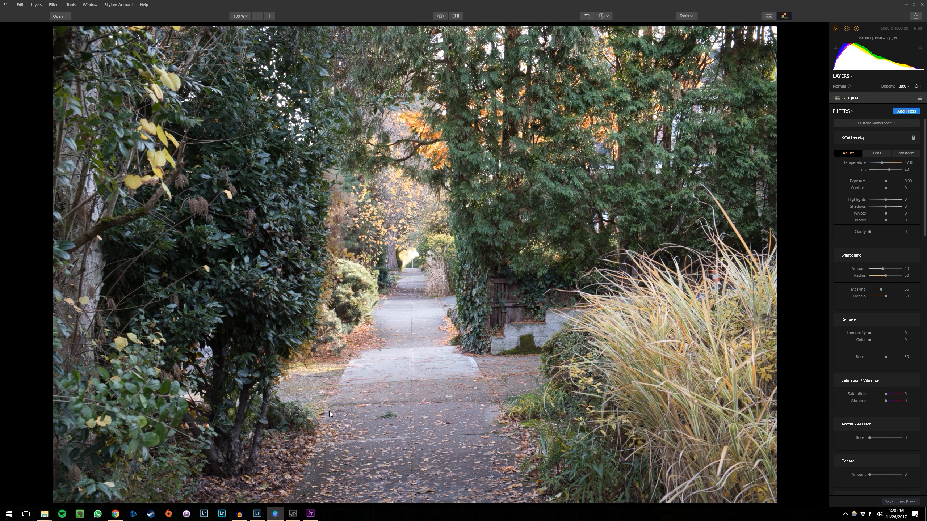